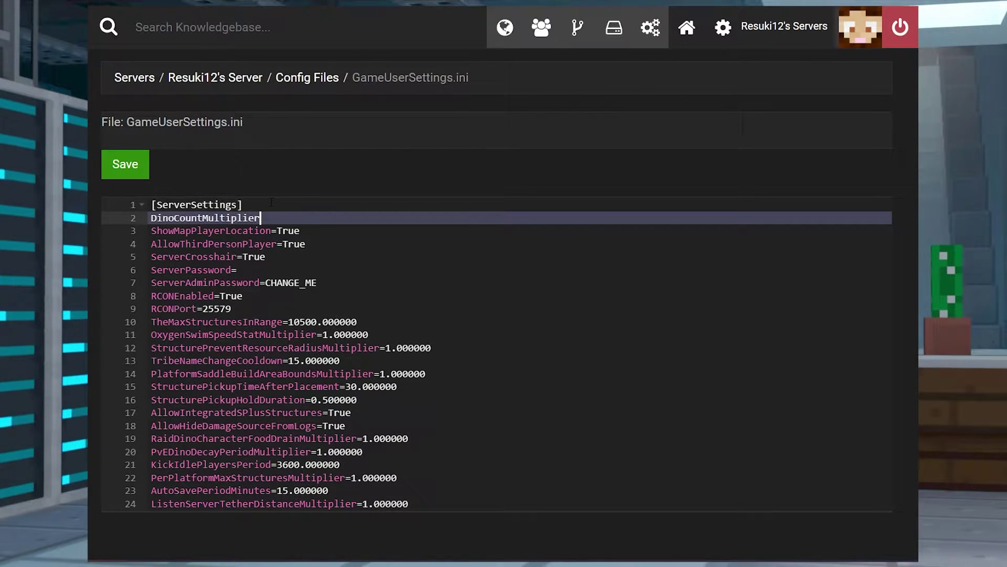
Type '=' while the ARK server's overview page is shown.
type("=")
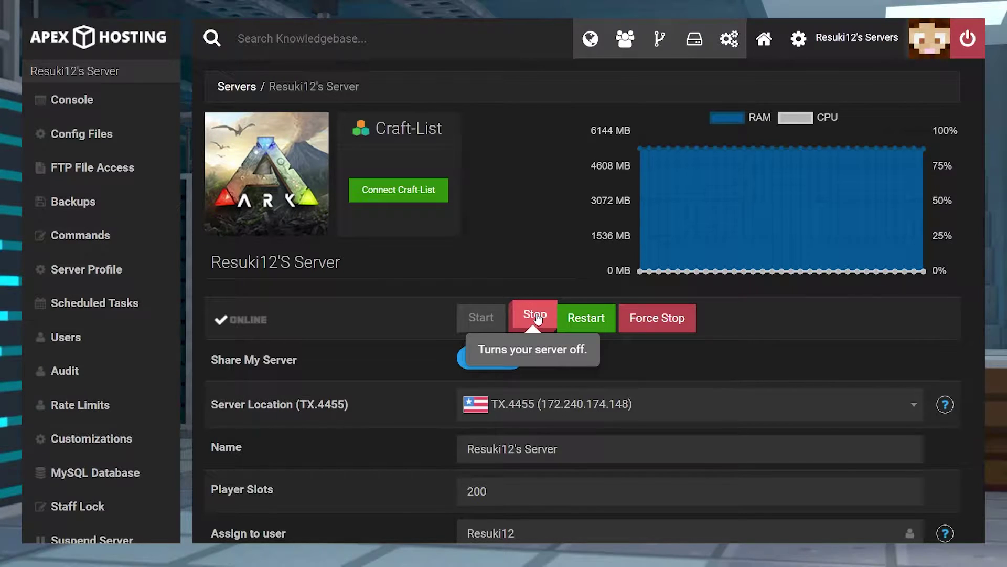
Stop the ARK server and go to its Config Files page.
left_click(532, 317)
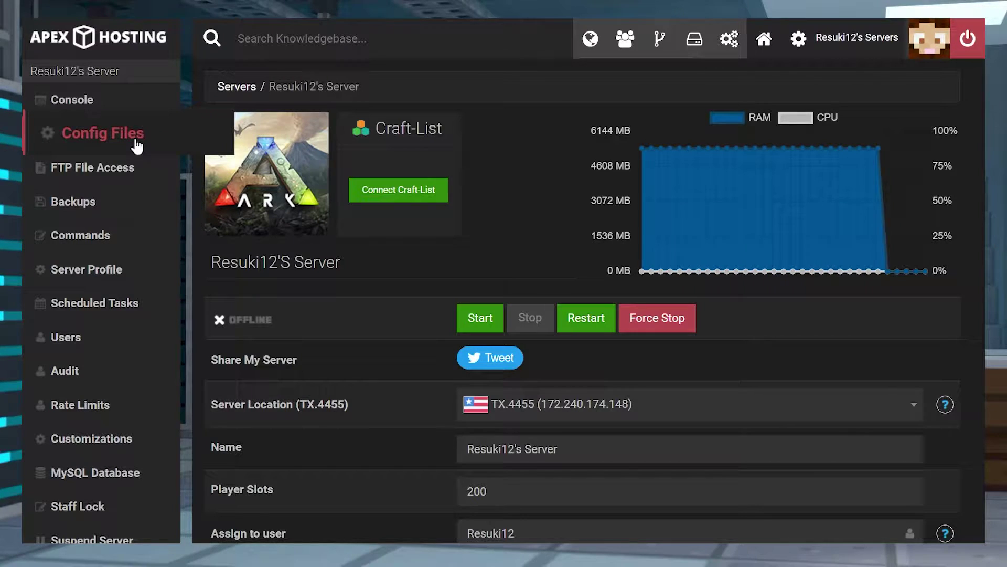
left_click(120, 145)
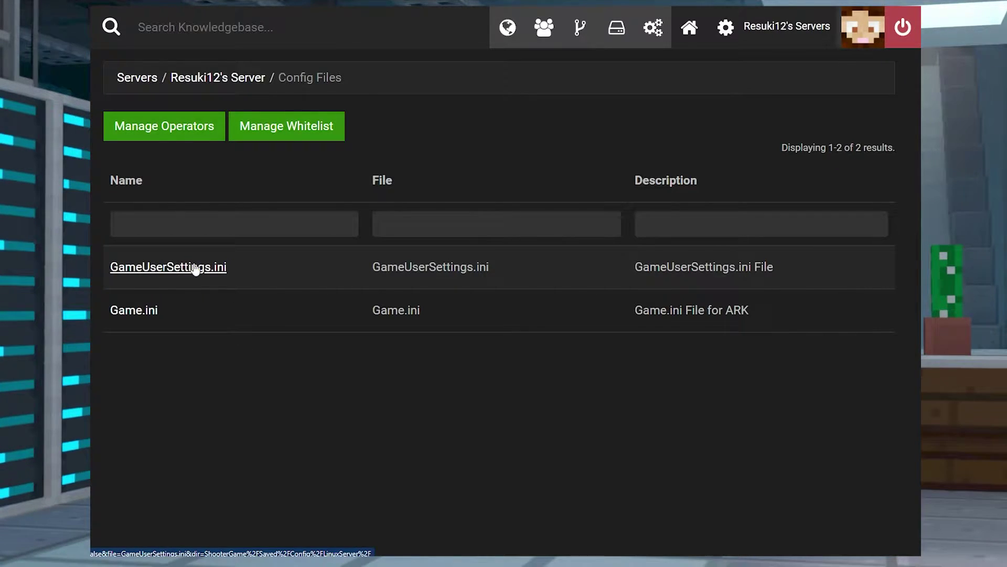
Open GameUserSettings.ini and select the settings from line 2 to the end.
left_click(153, 269)
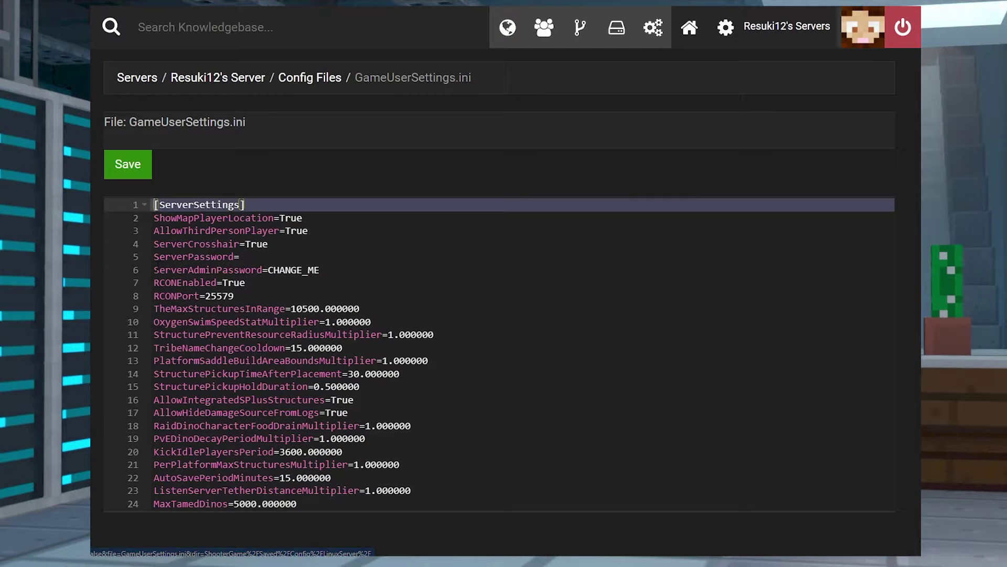
scroll(499, 354, "down", 3)
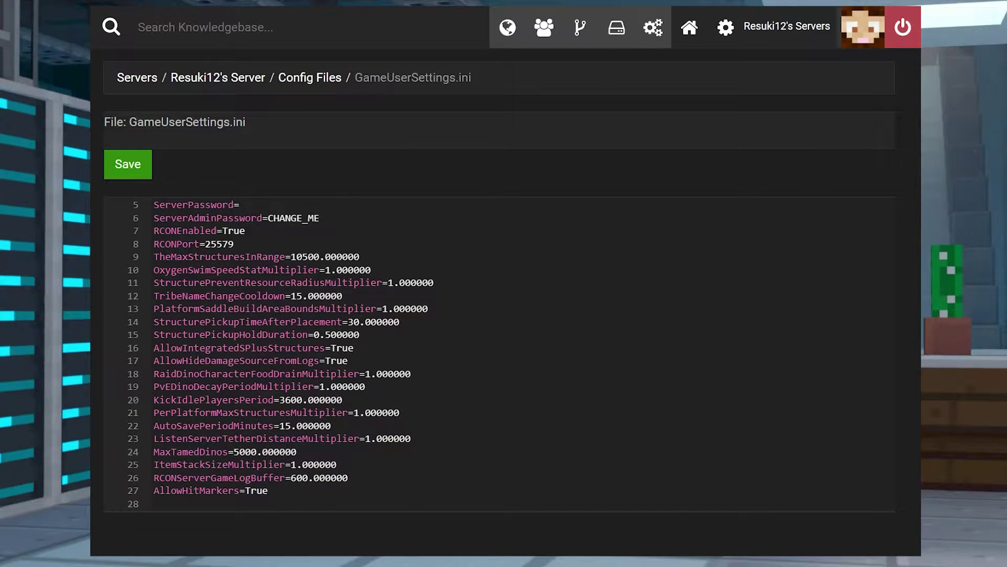
left_click(269, 438)
left_click_drag(269, 438, 153, 217)
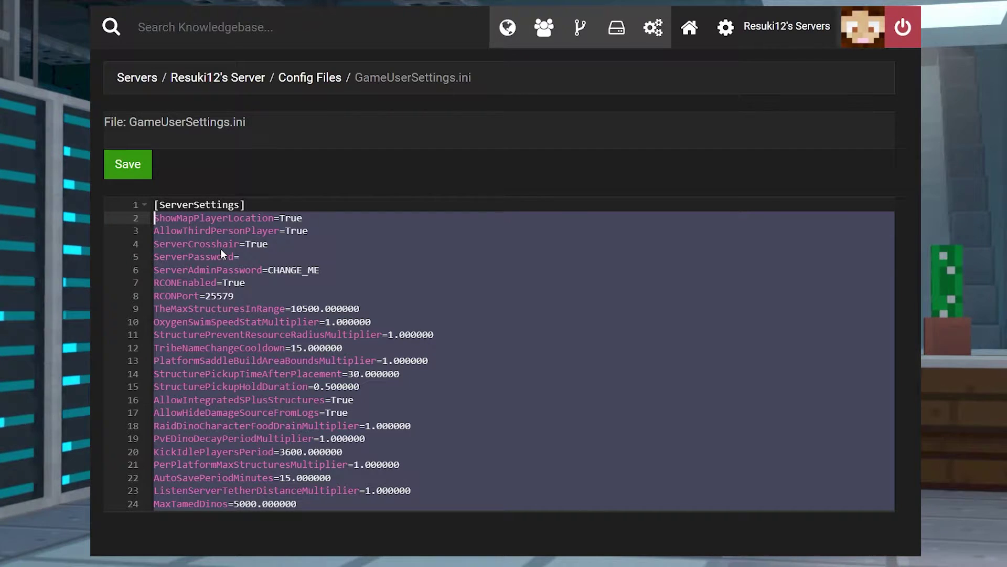
Insert a new DinoCountMultiplier line directly below [ServerSettings].
left_click(273, 204)
key("Return")
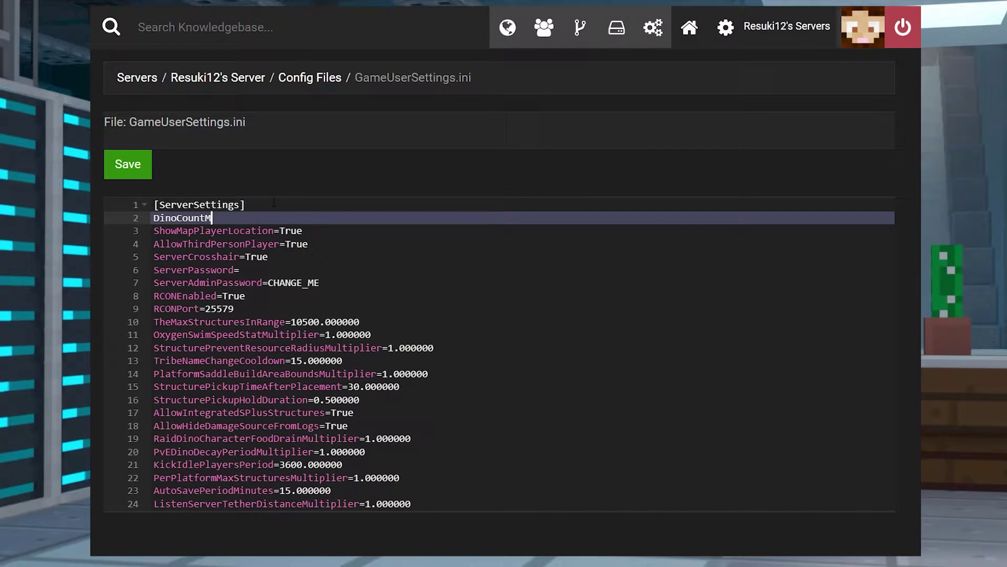
type("DinoCountMultiplier")
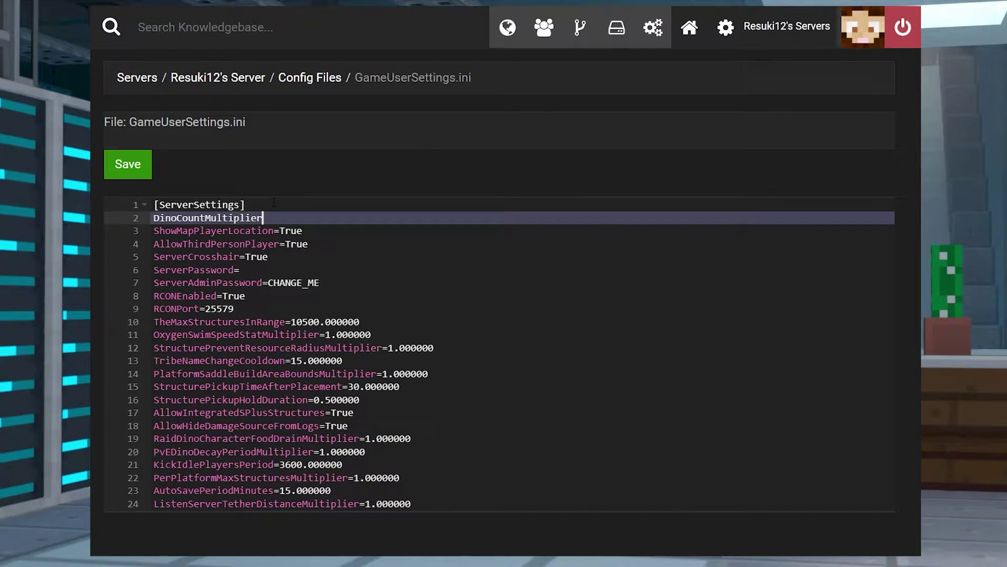
type("=1")
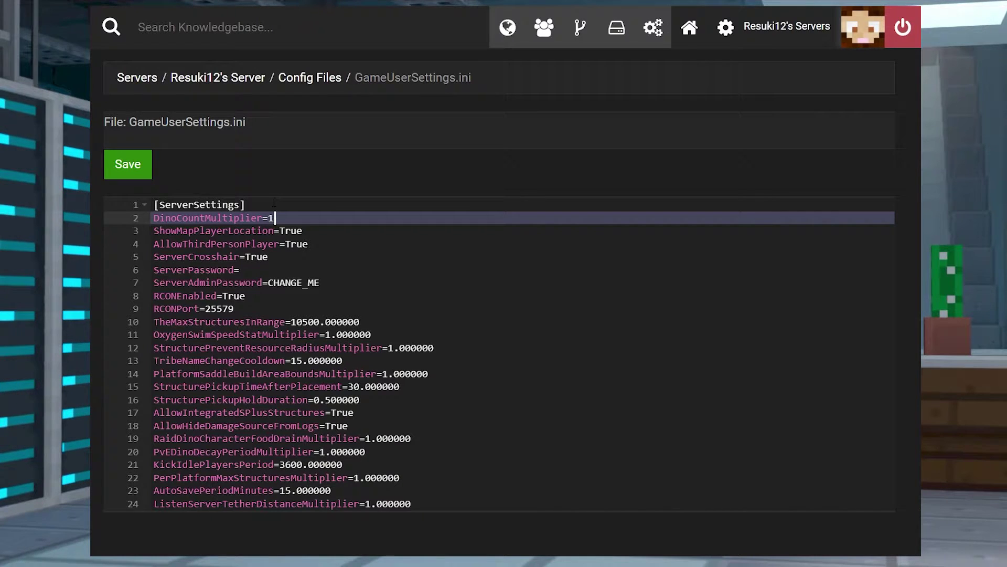
type("2")
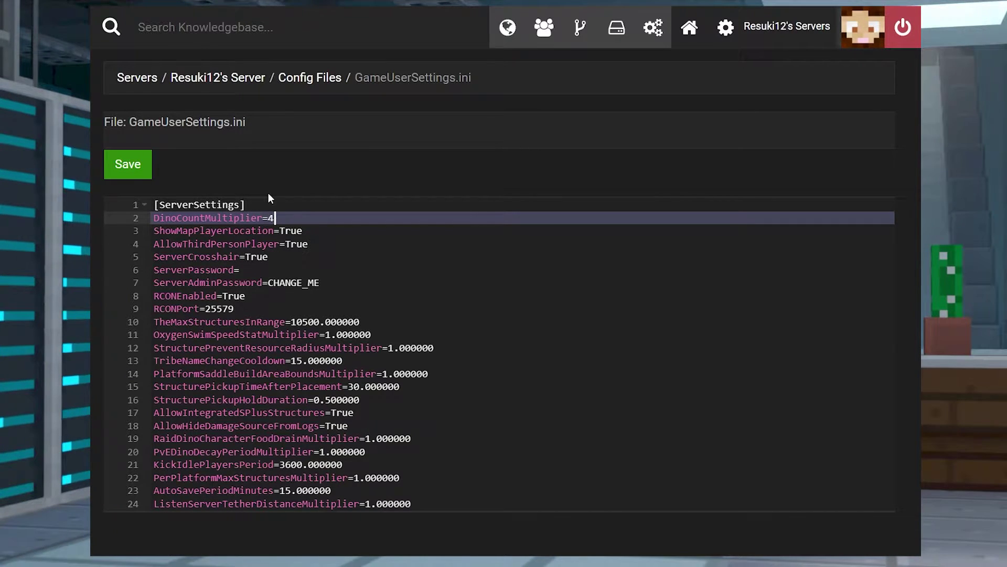
Save GameUserSettings.ini and decline the restart with I'll Restart Later.
left_click(135, 166)
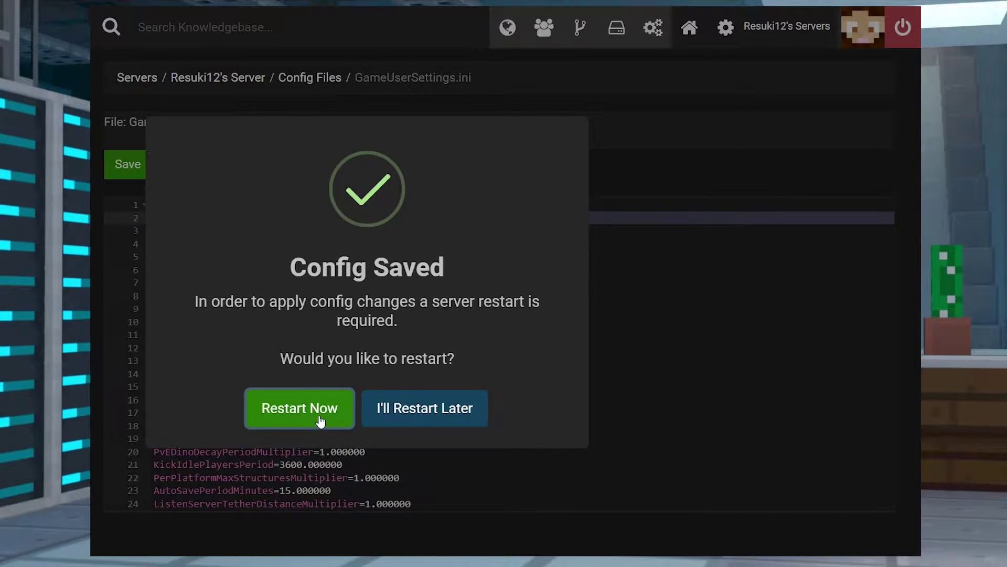
left_click(409, 422)
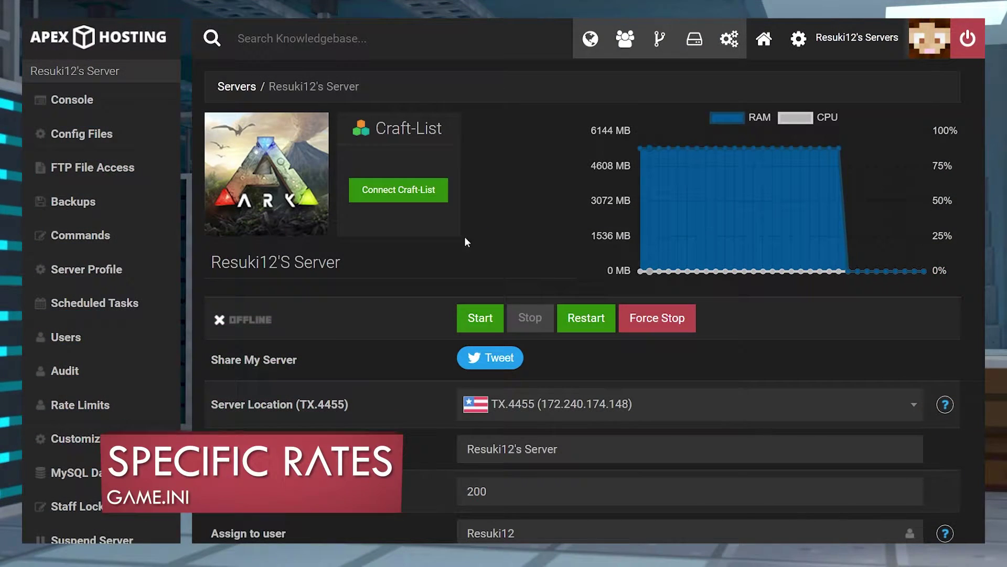
Open Game.ini from the Config Files list and wrap its first line in <pre> tags.
left_click(103, 136)
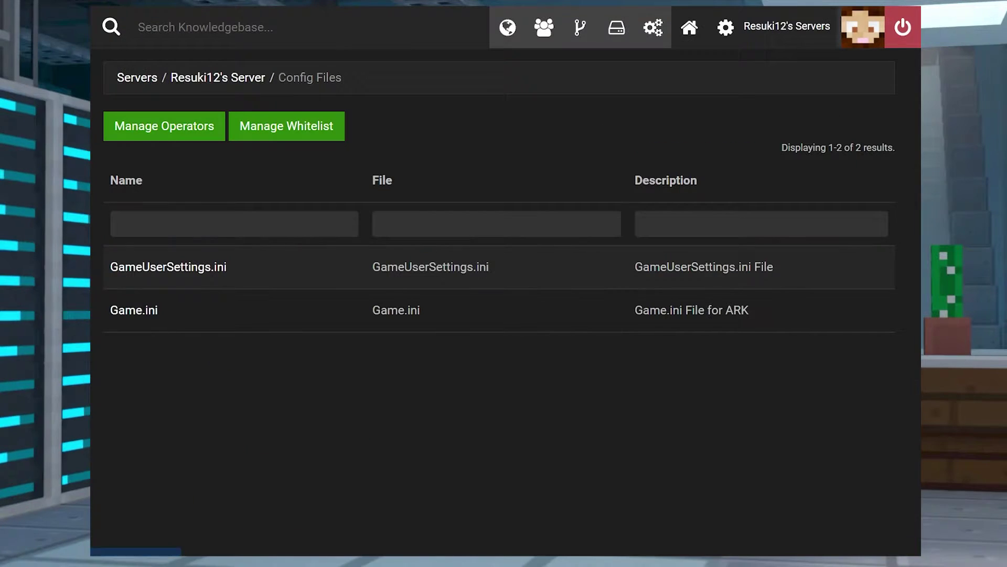
left_click(136, 311)
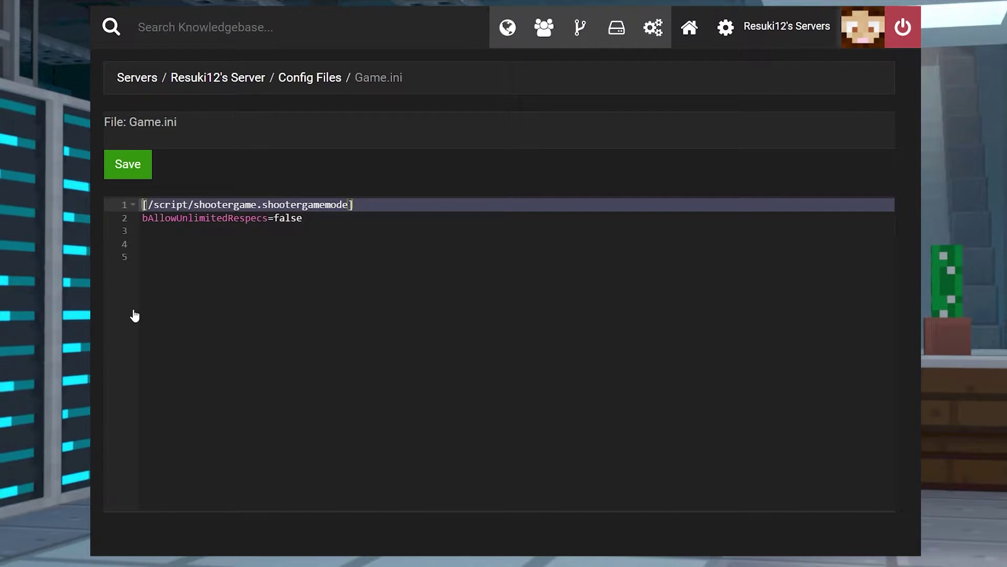
left_click(395, 207)
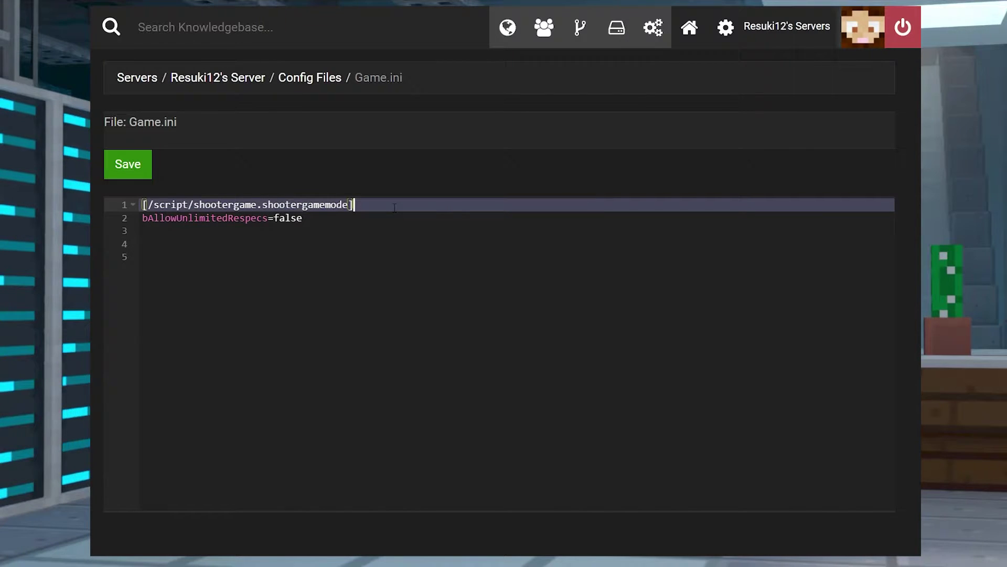
key("Left")
key("Left")
key("Left")
key("Left")
key("Left")
key("Left")
key("Left")
key("Left")
key("Left")
key("Left")
key("Left")
key("Left")
key("Left")
key("Left")
key("Left")
key("Left")
key("Left")
key("Left")
key("Left")
key("Left")
key("Left")
key("Left")
key("Left")
key("Left")
key("Left")
key("Left")
key("Left")
key("Left")
key("Left")
key("Left")
key("Left")
key("Left")
key("Left")
key("Left")
key("Left")
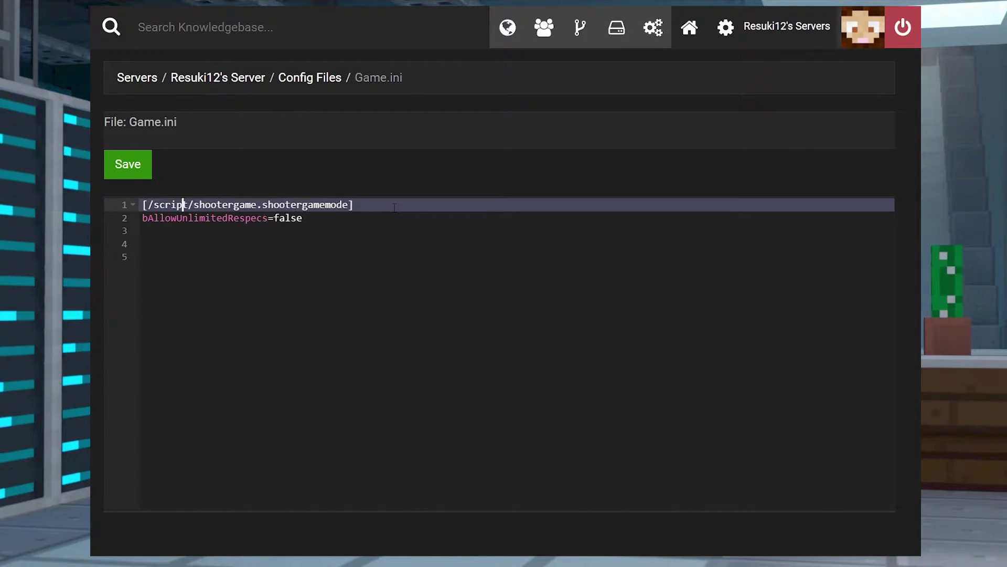
type("<")
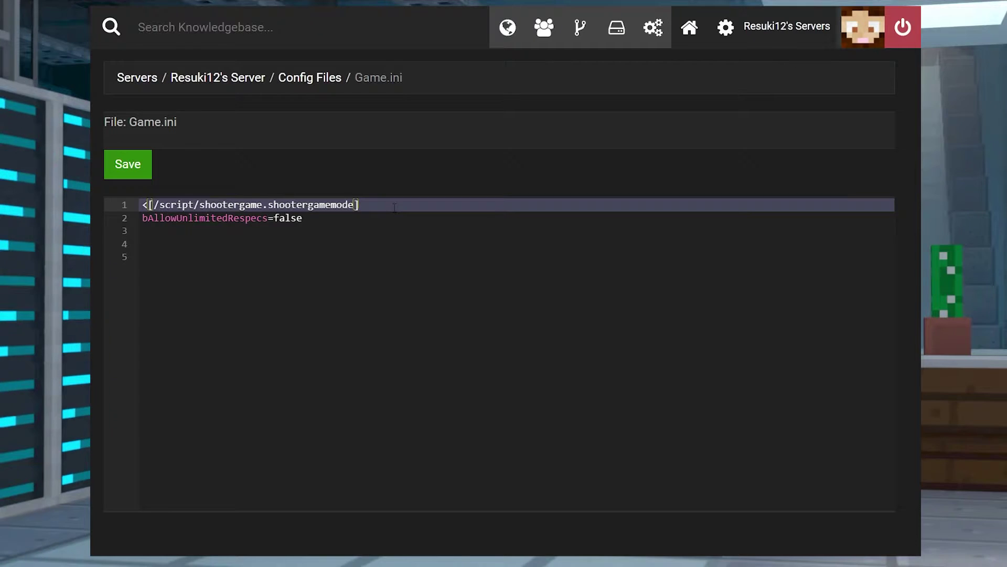
type("pre>")
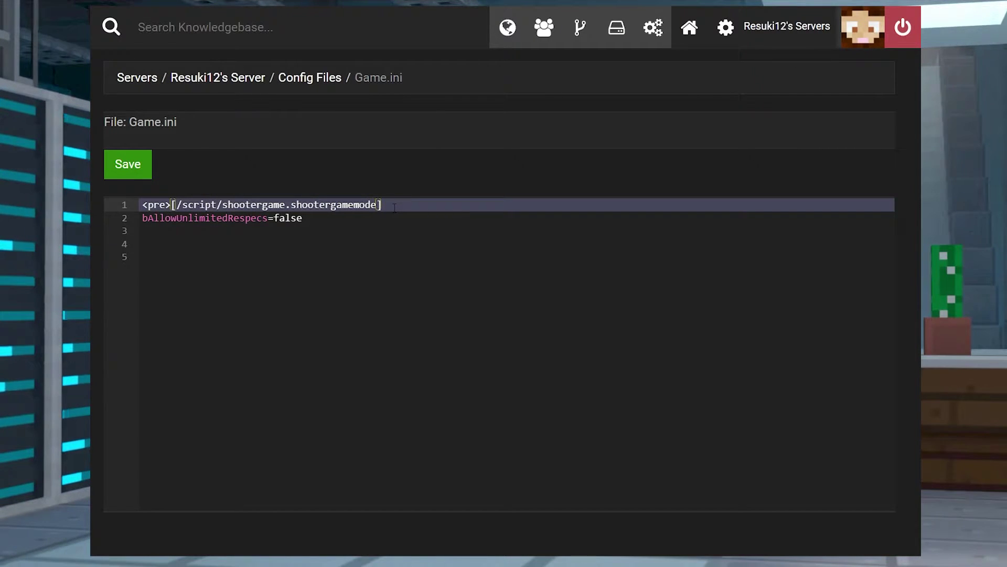
key("Right")
key("Right")
key("Right")
key("Right")
key("Right")
key("Right")
key("Right")
key("Right")
key("Right")
key("Right")
key("Right")
key("Right")
key("Right")
key("Right")
key("Right")
key("Right")
key("Right")
key("Right")
key("Right")
key("Right")
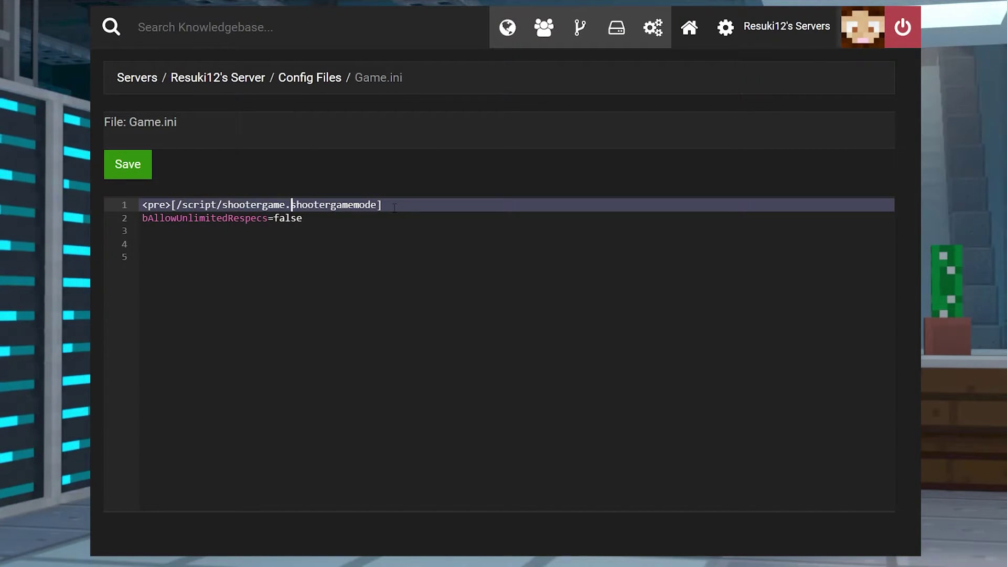
key("Left")
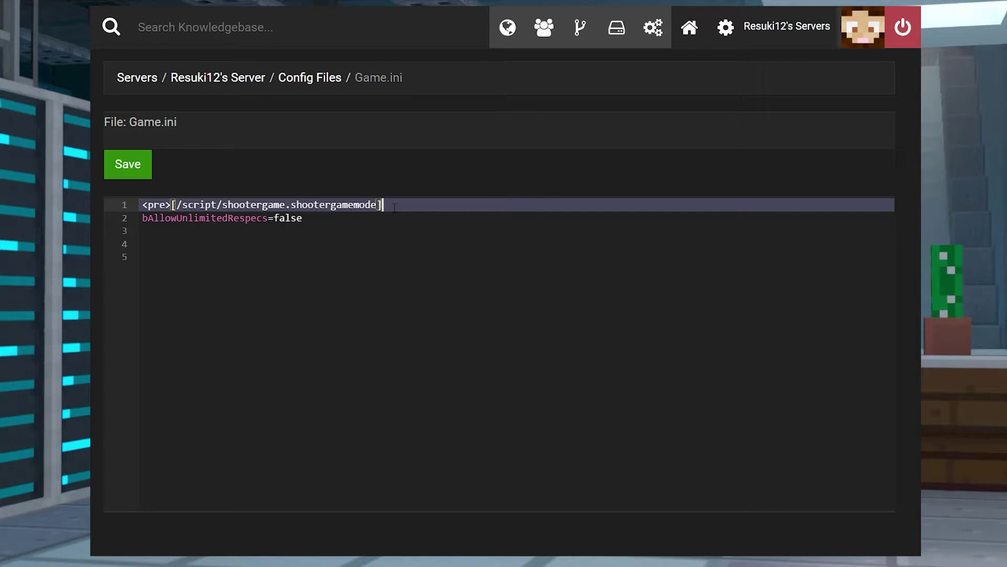
type("</pre>")
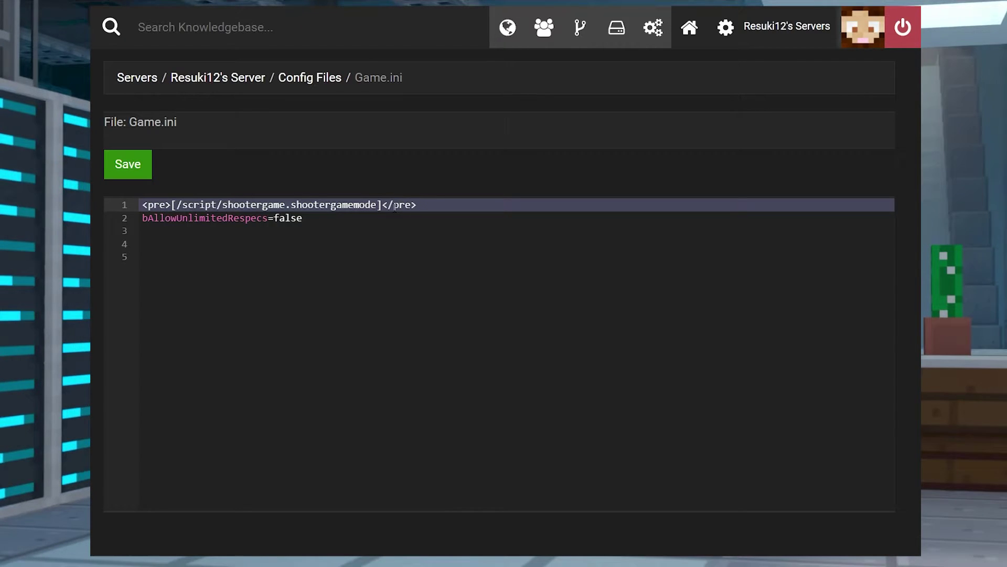
On new line 2, enter the Megalodon entry: SpawnWeightMultiplier=1.5, OverrideSpawnLimitPercentage=true, SpawnLimitPercentage=2.0.
key("Return")
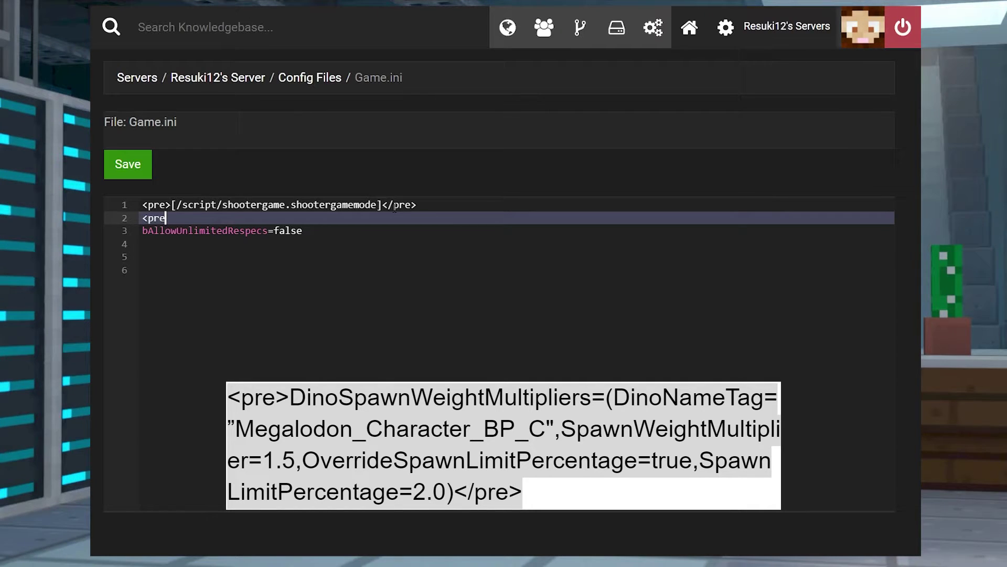
type("<pre>DinoSpawnWeight")
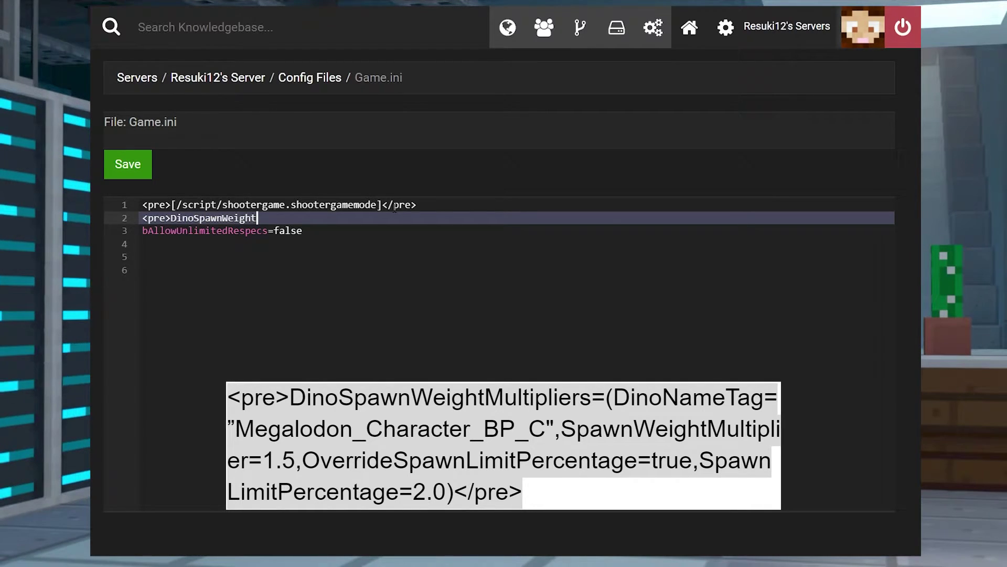
type("Multipliers")
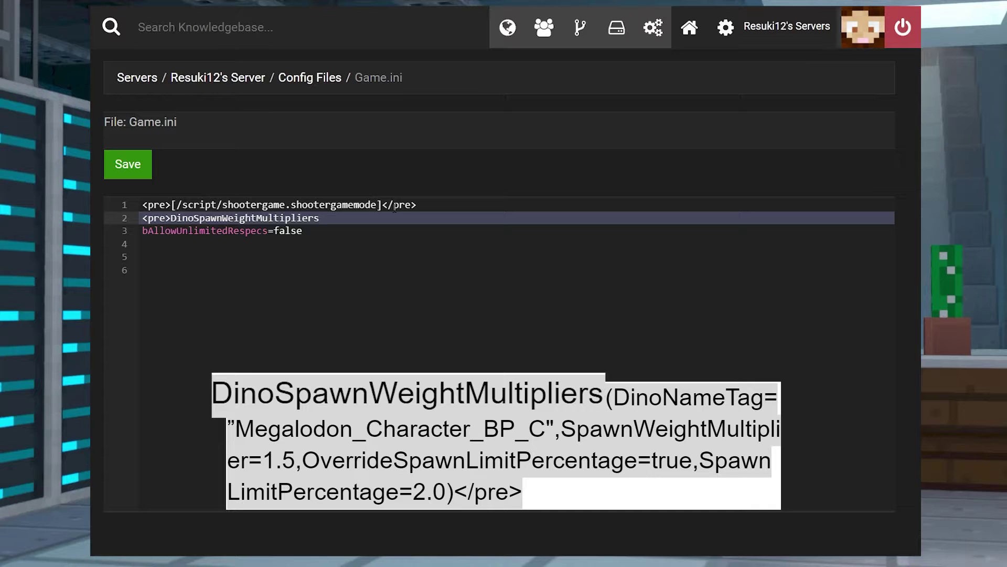
type("=")
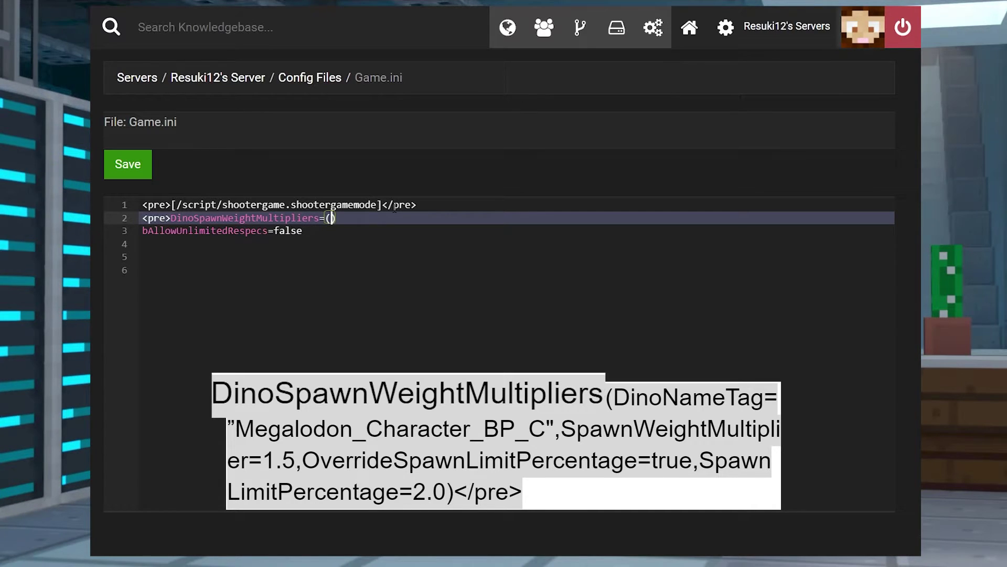
type("(DinoNameTag=")
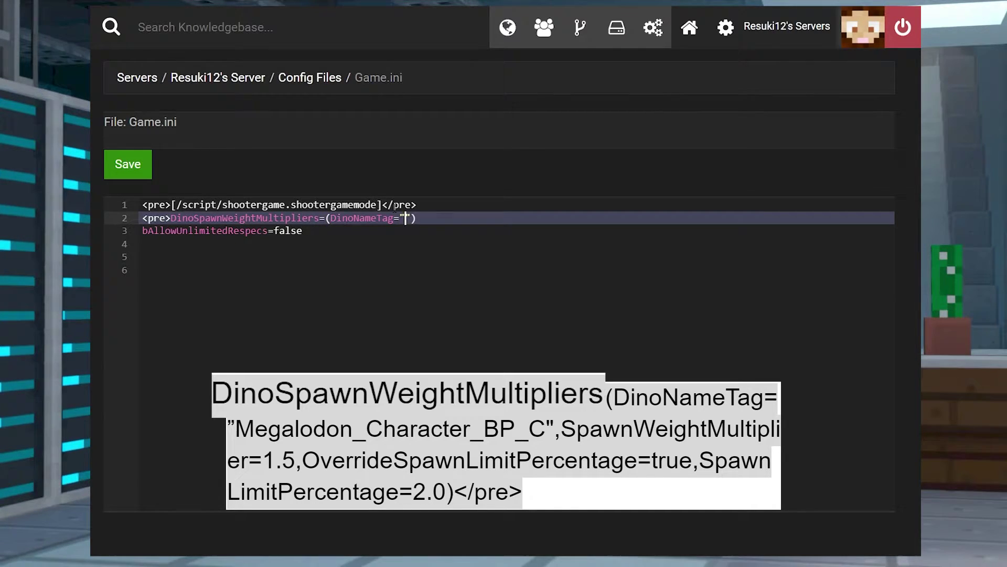
type("\"Megalodon")
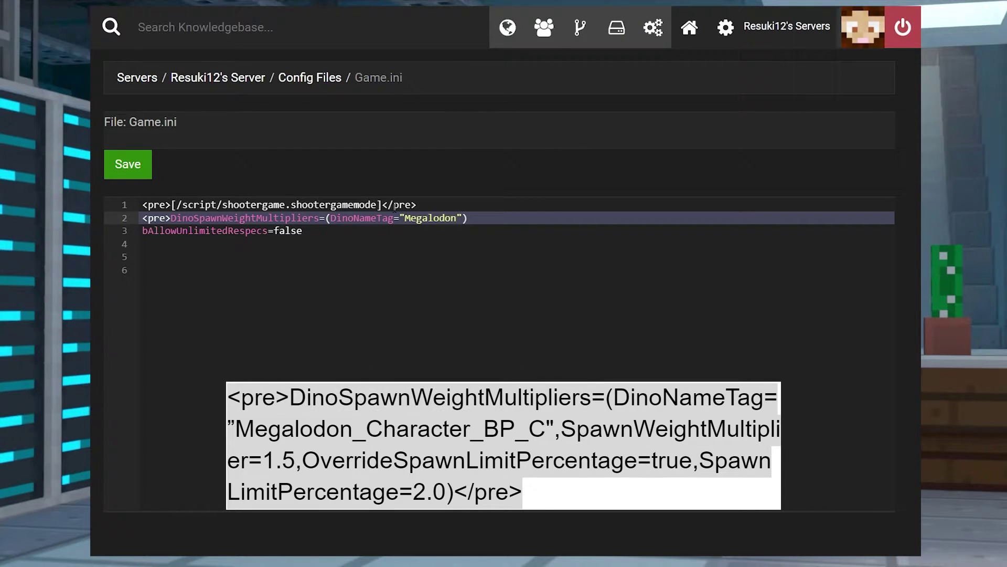
type("_Character_BP_C")
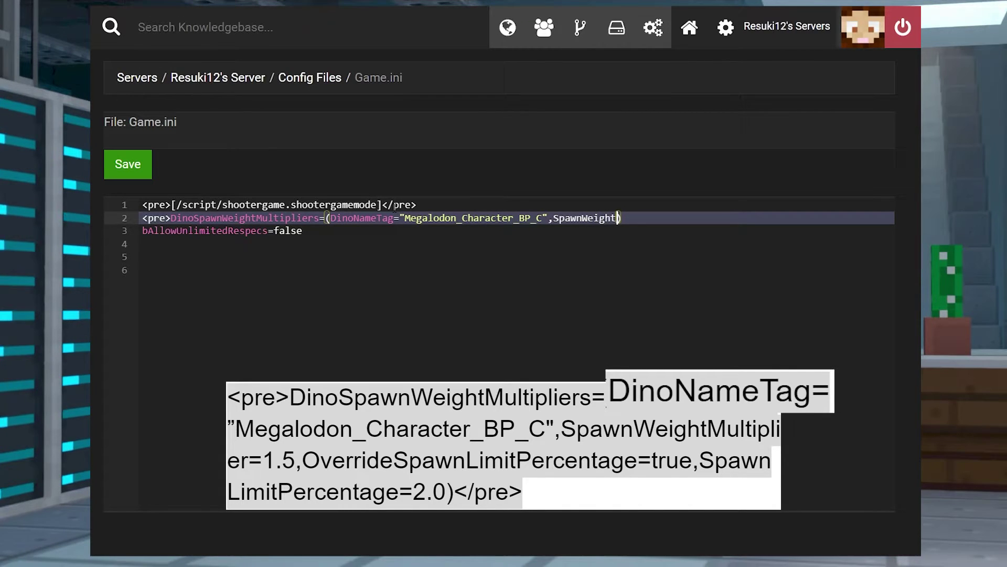
type("ultiplier")
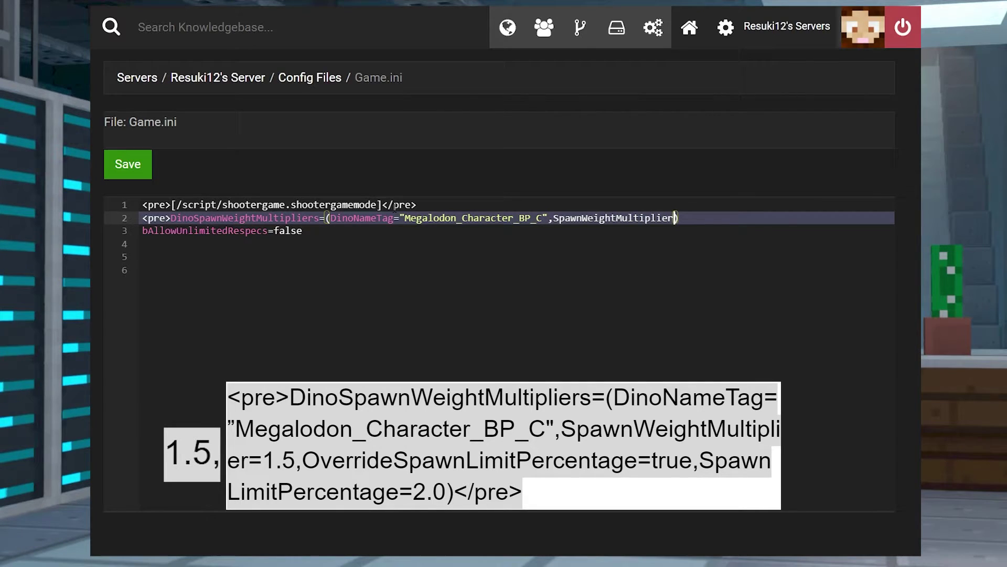
type("=1.5,")
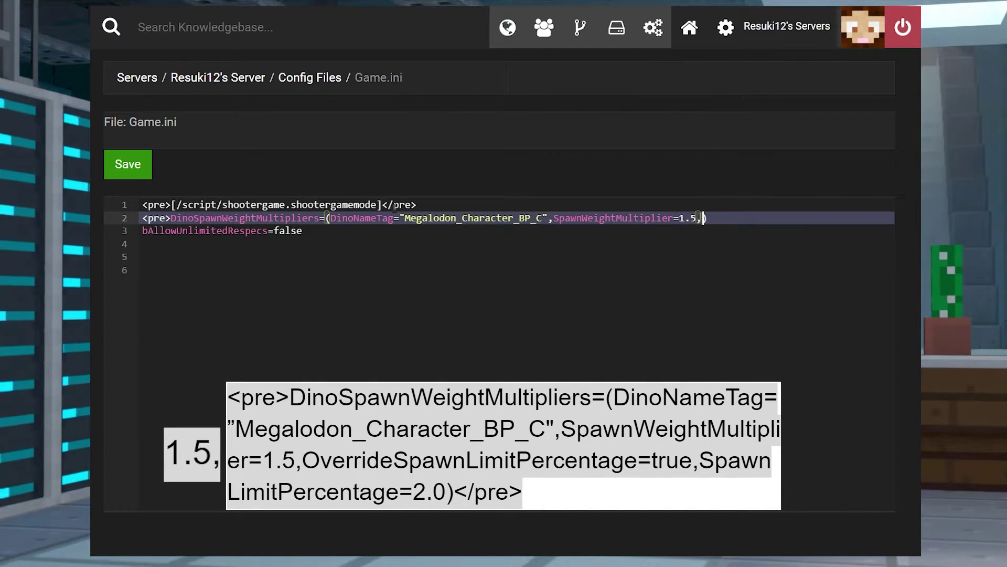
type("OverrideSpawnLimitPercen")
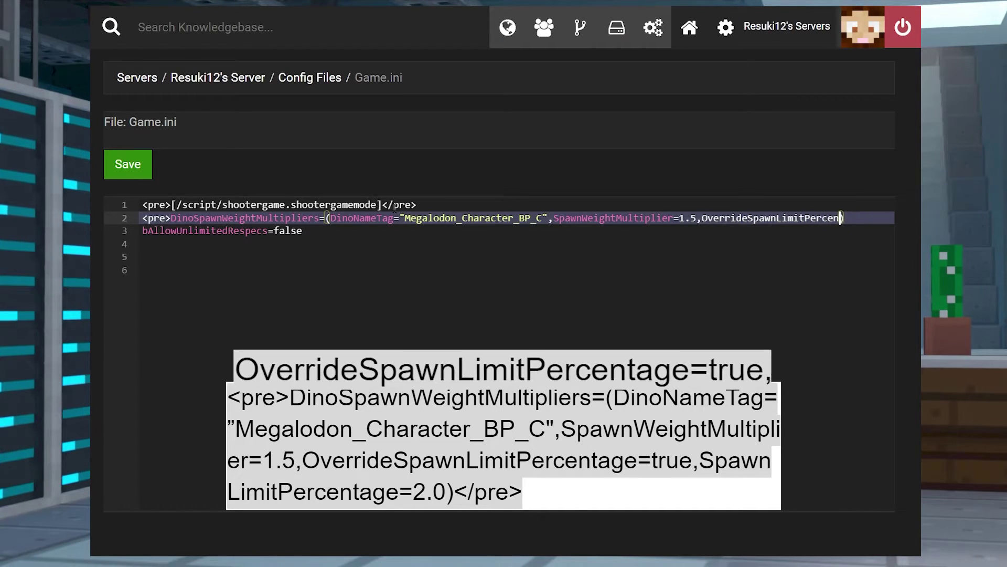
type("tage")
type("=true,S")
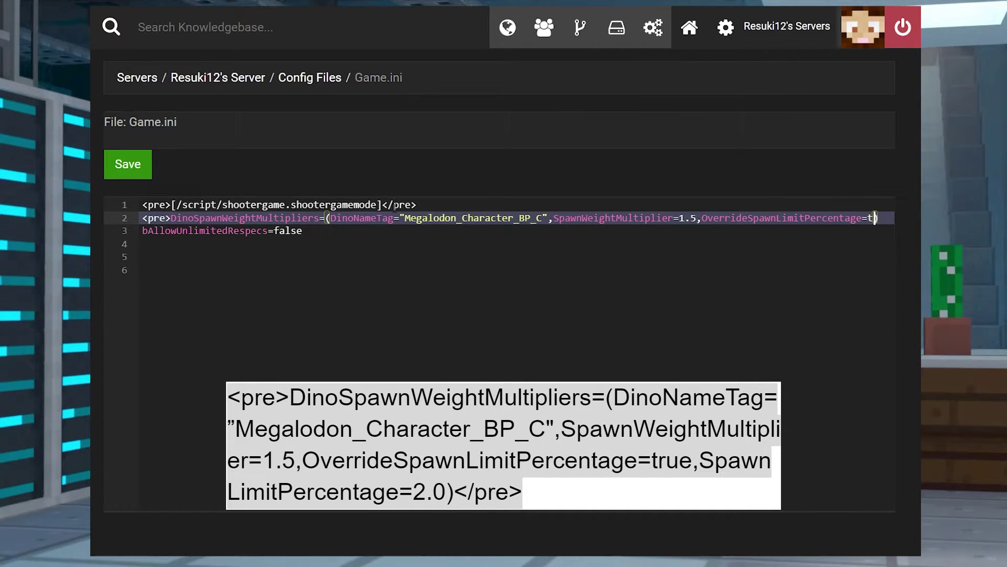
type("pawnLimitPercentage=")
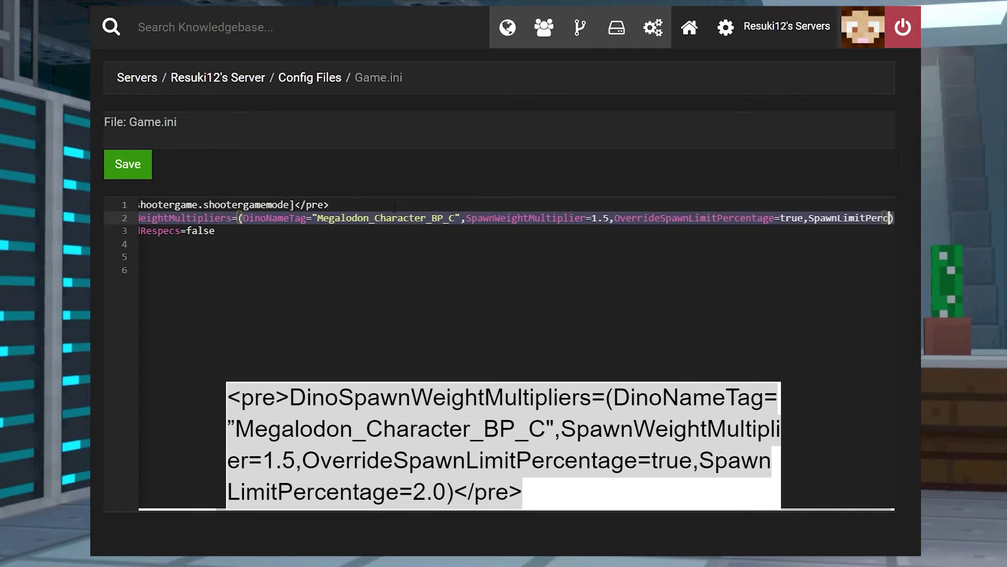
type("2.0)")
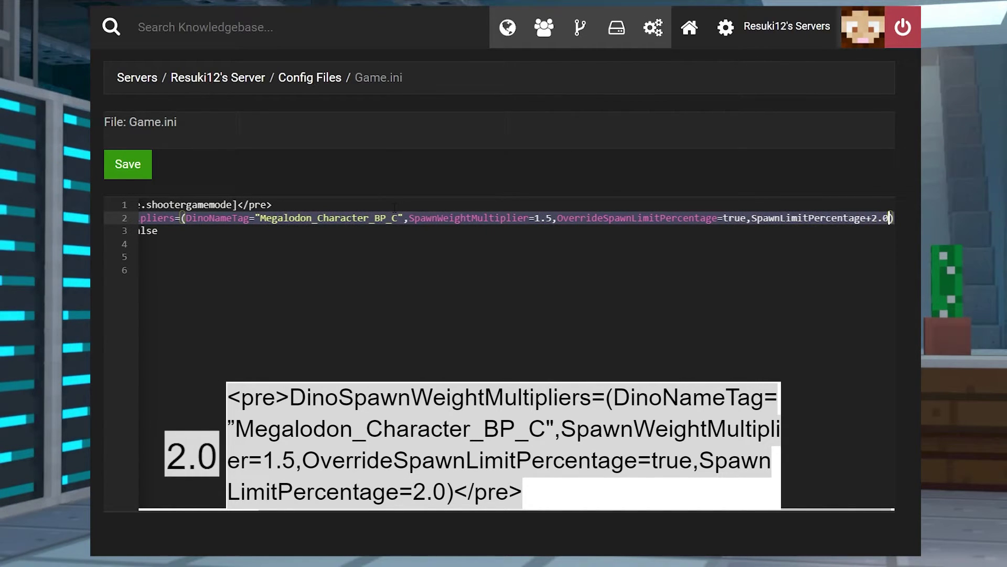
type("</pre>")
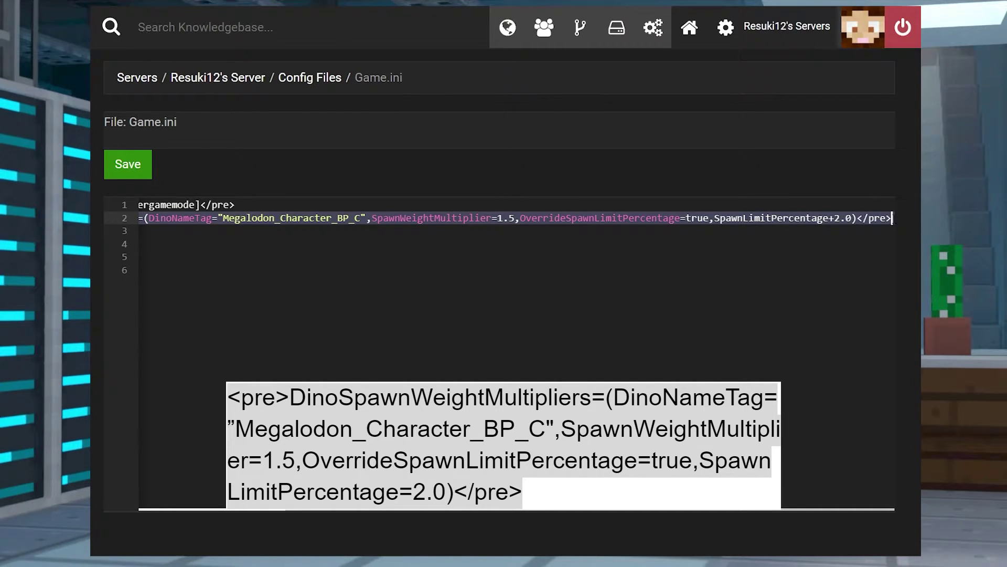
key("Home")
Save Game.ini and choose Restart Now to apply the changes.
left_click(216, 217)
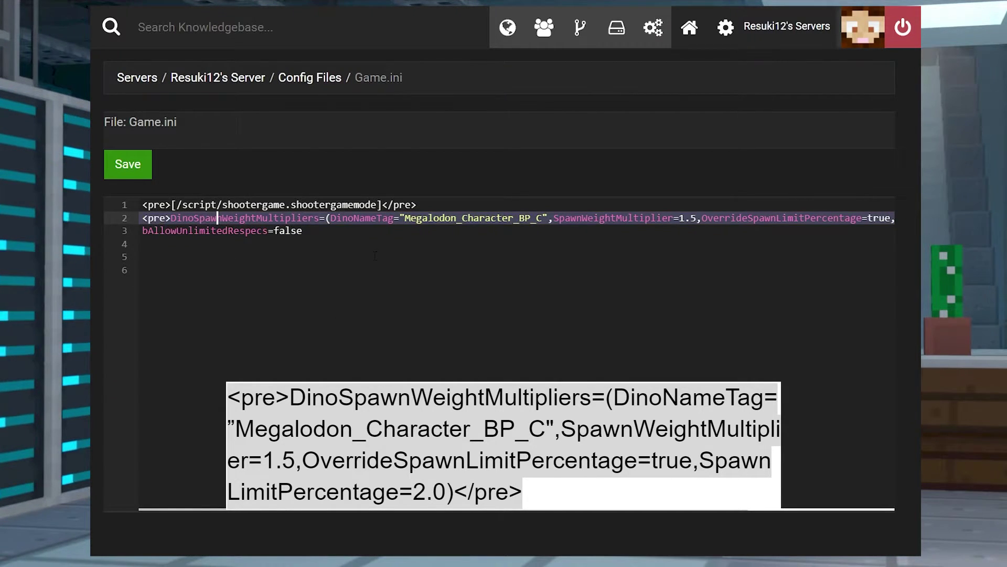
left_click(371, 269)
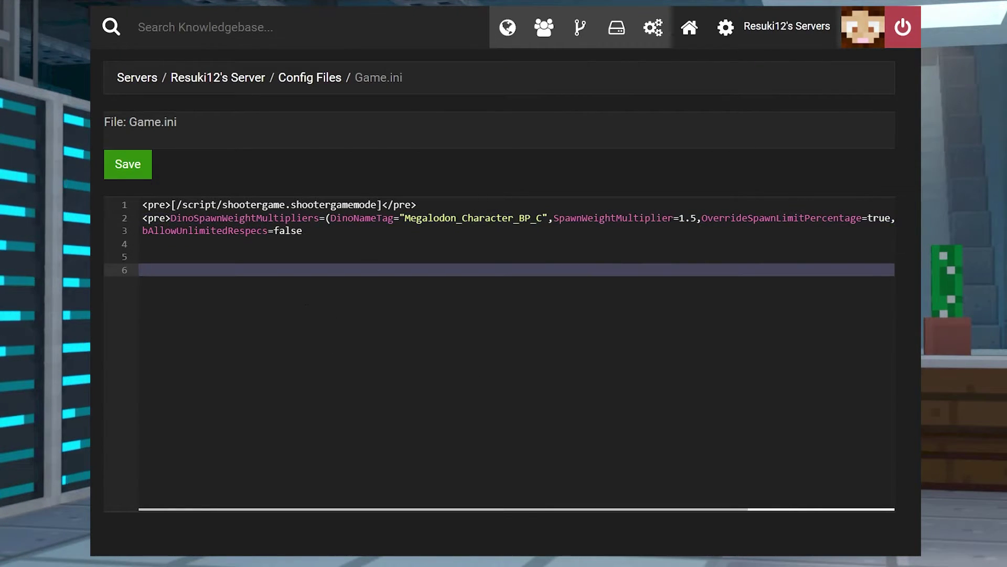
left_click(120, 167)
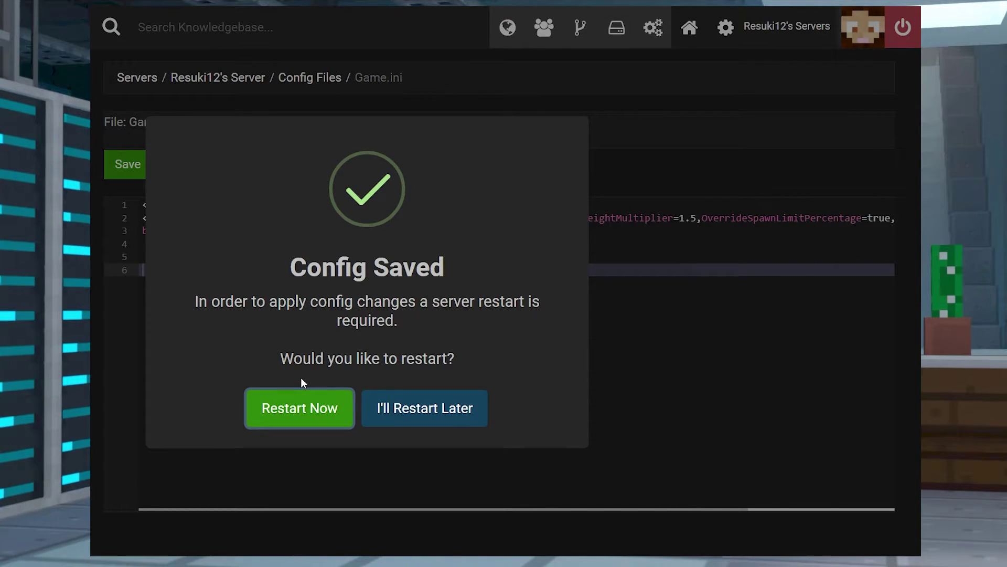
left_click(303, 398)
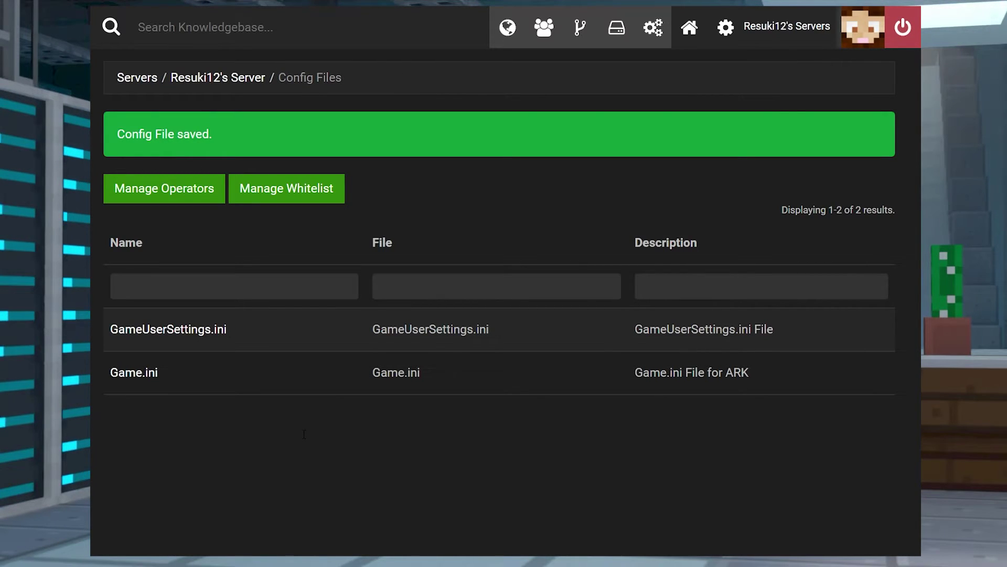
Return to the ARK server's overview page via the breadcrumb link.
left_click(218, 79)
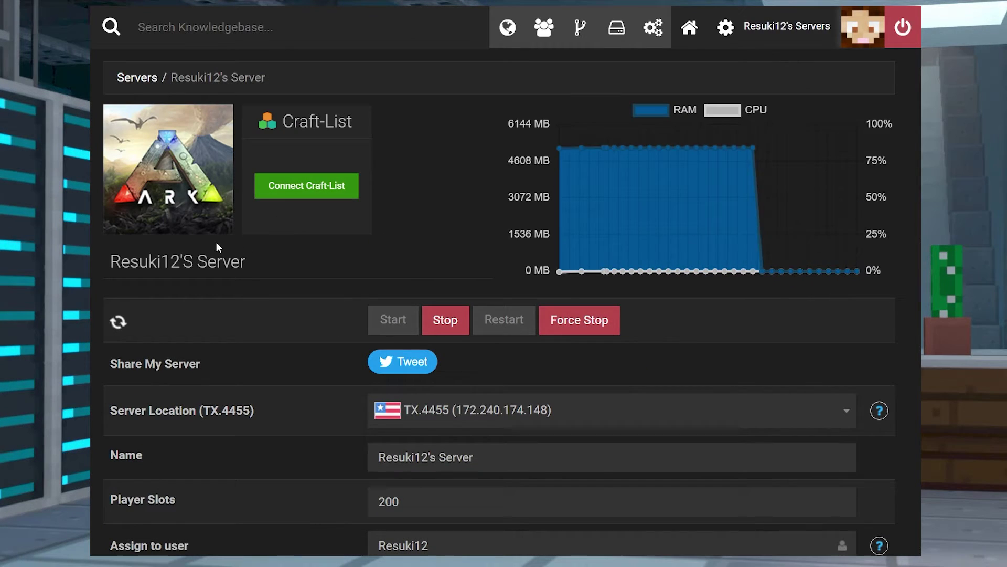